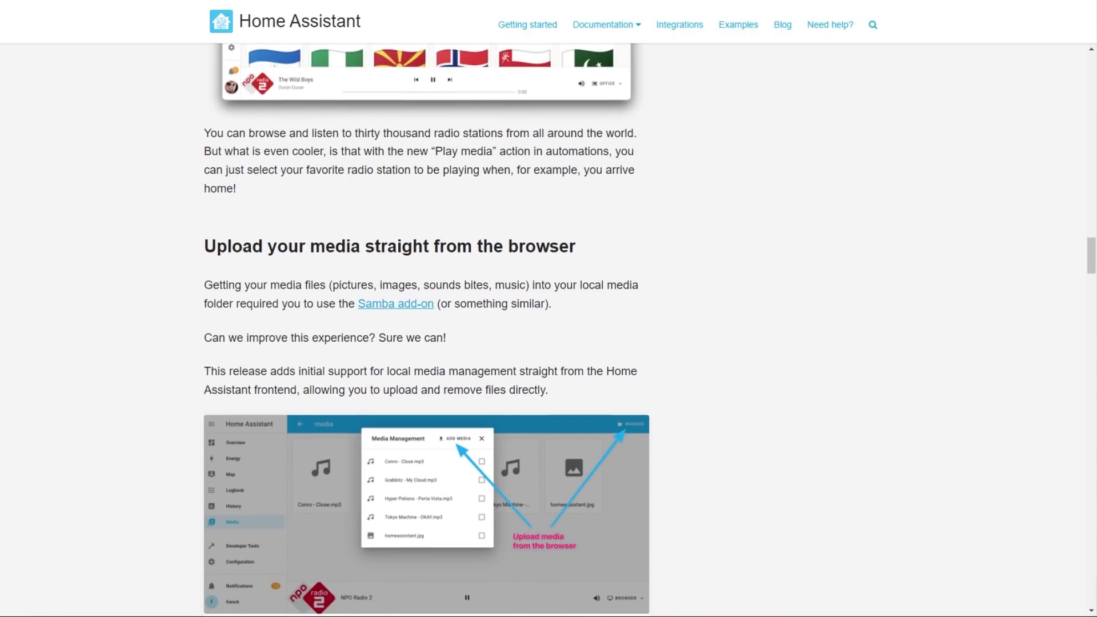
scroll(426, 330, "down", 1)
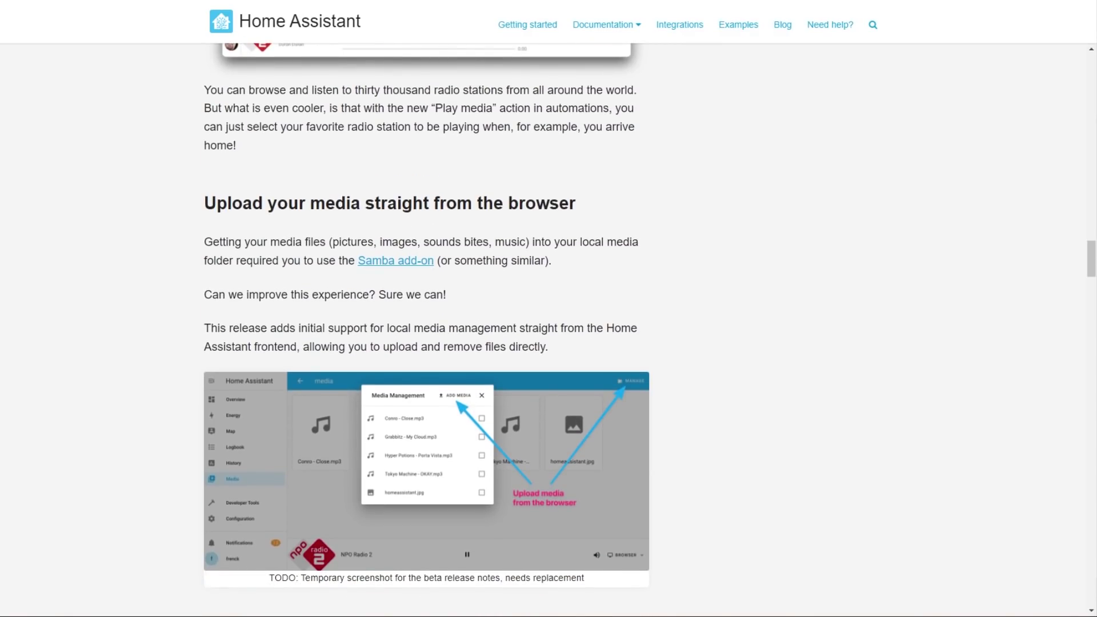
scroll(427, 330, "down", 2)
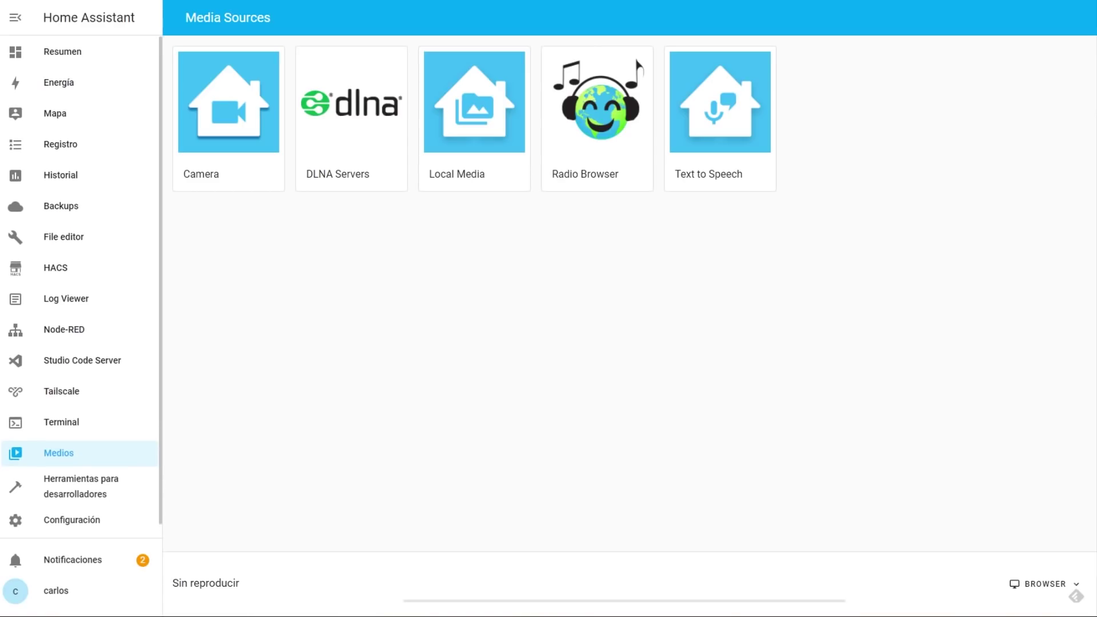
Go to Home Assistant's automation settings and start a new empty automation
left_click(71, 512)
left_click(596, 328)
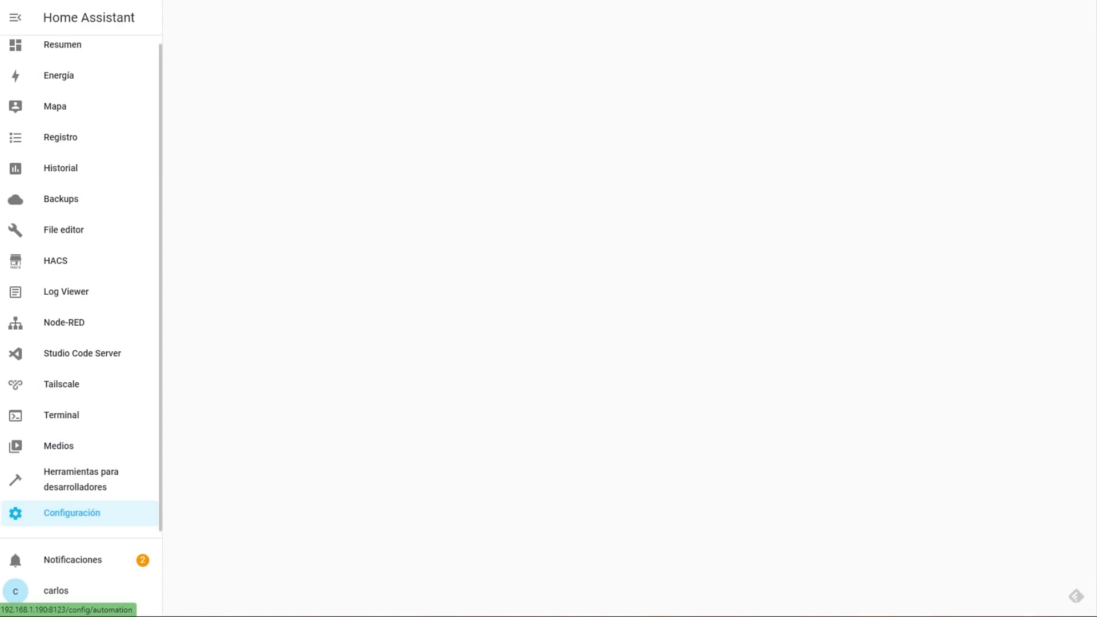
left_click(1010, 591)
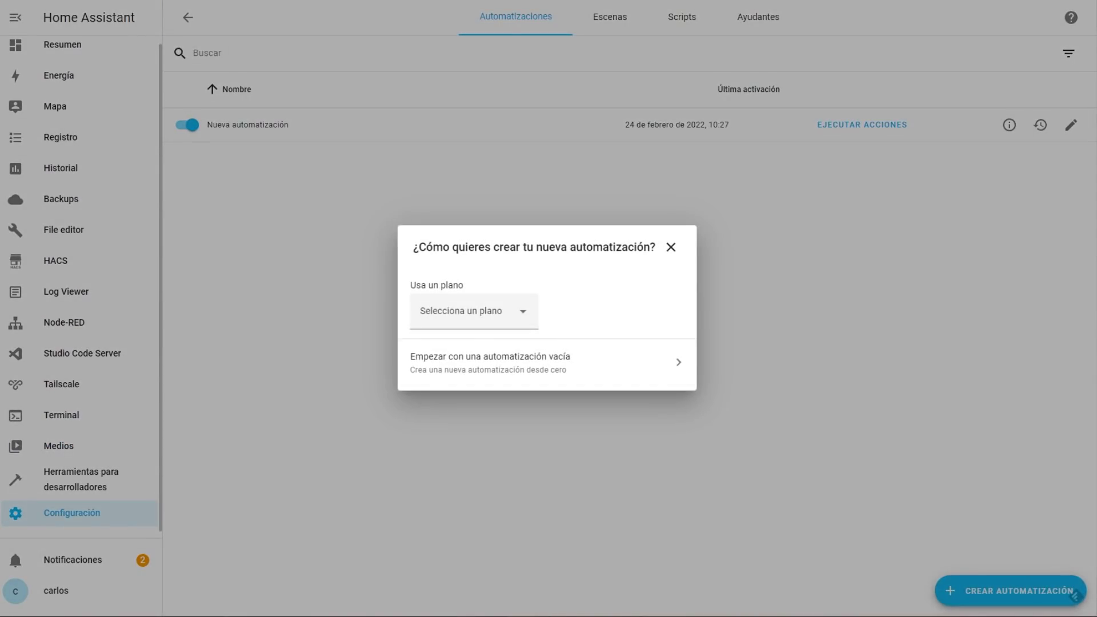
left_click(547, 362)
Set the new automation's action type to Reproducir contenido multimedia
scroll(624, 326, "down", 8)
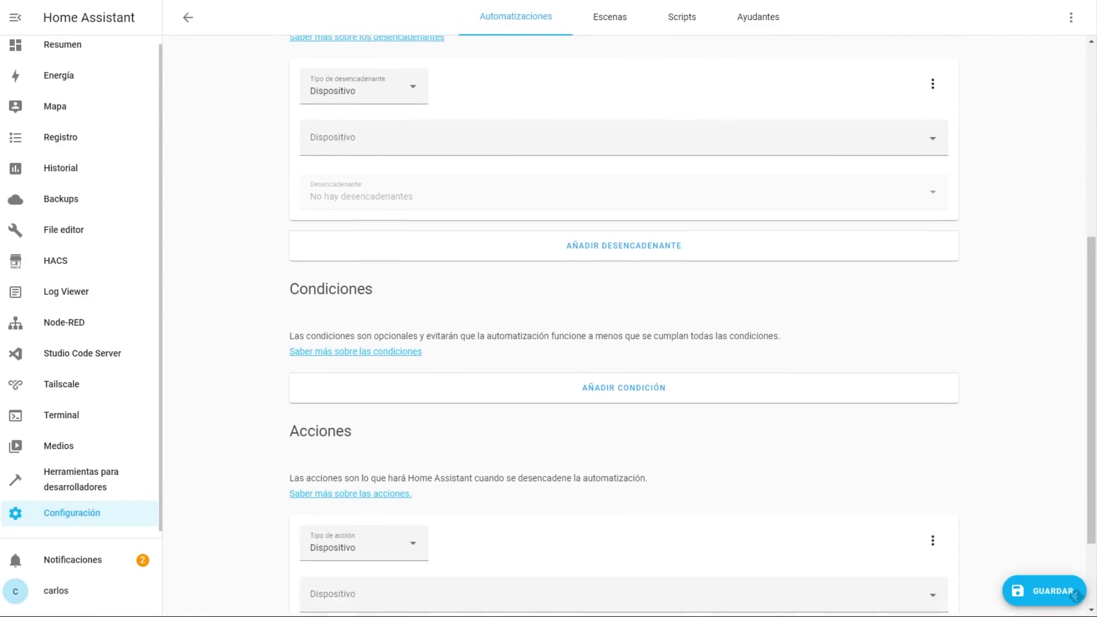
left_click(365, 432)
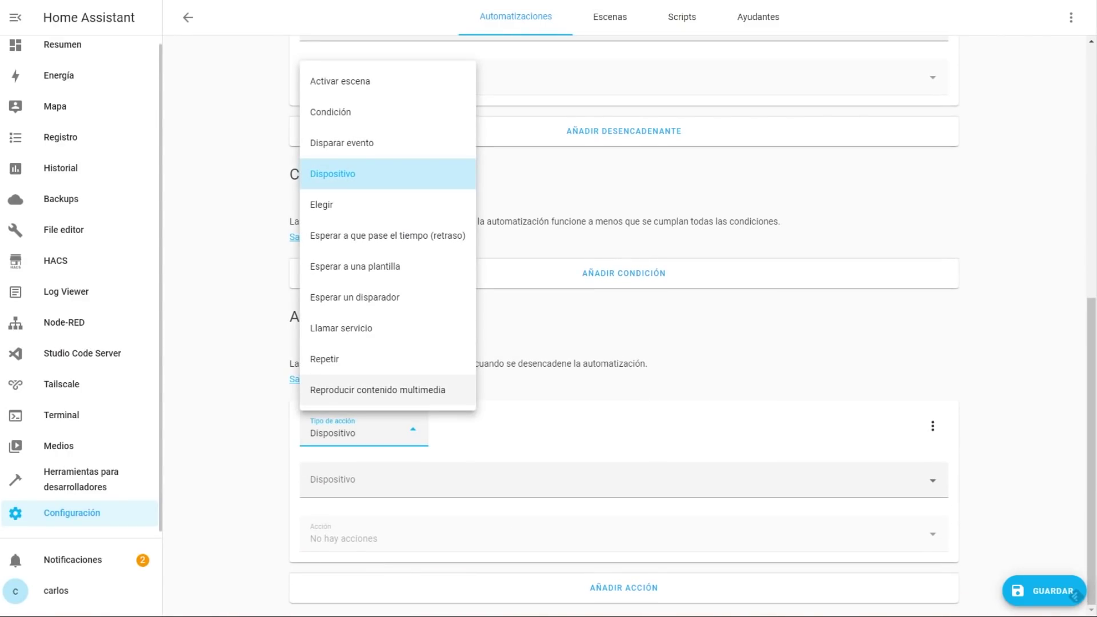
left_click(377, 390)
Choose the Salon player (media_player.salon_2) as the media player for the action
scroll(377, 390, "down", 1)
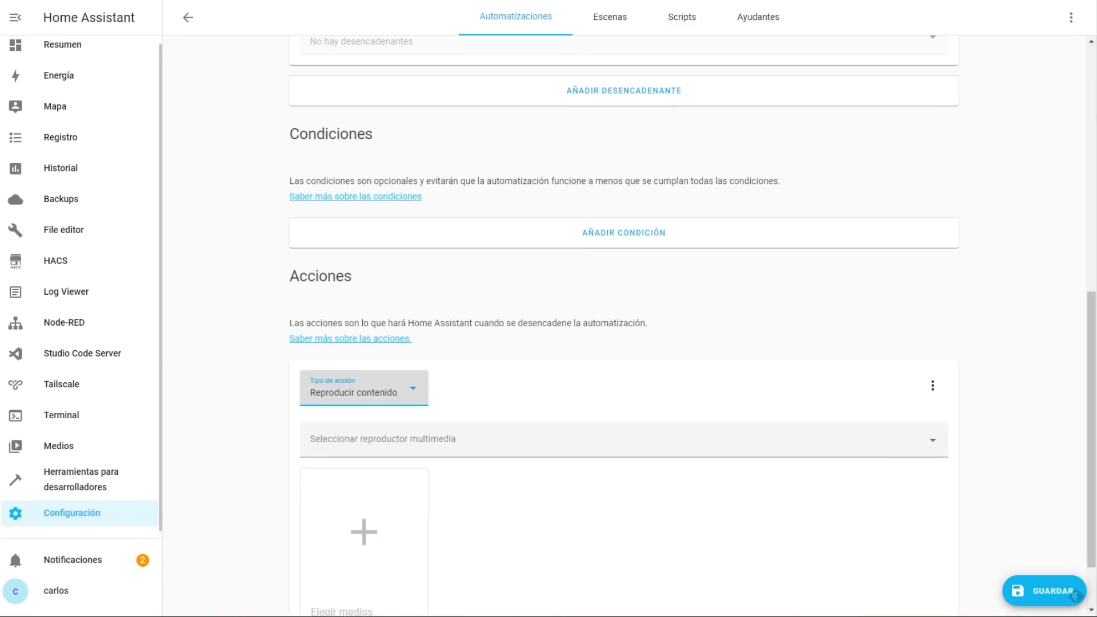
scroll(377, 390, "down", 1)
left_click(377, 384)
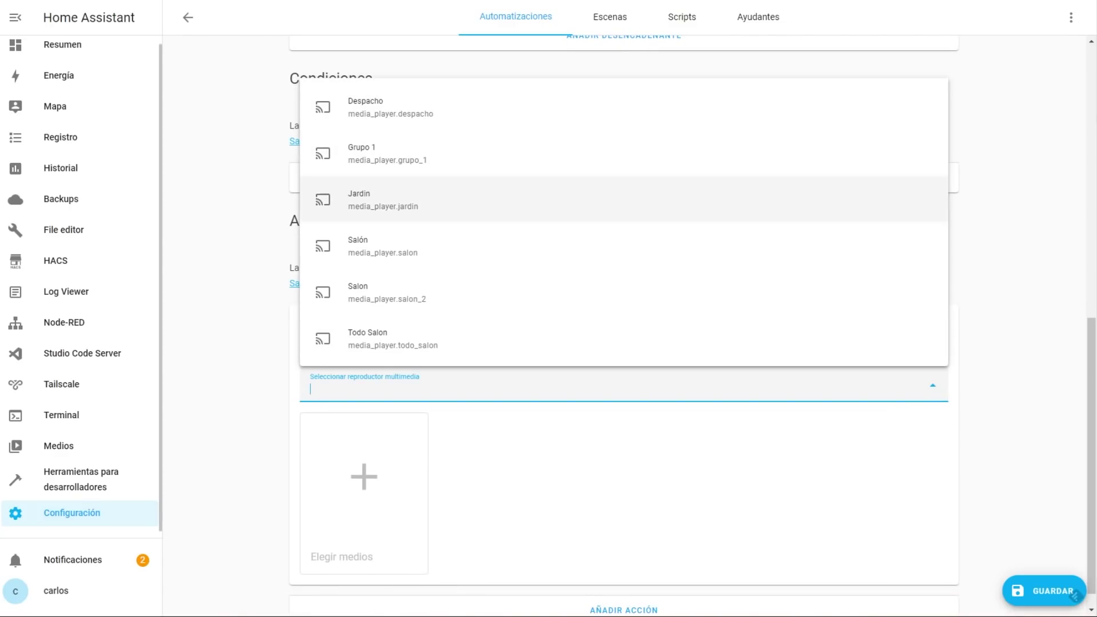
key("Down")
key("Down")
key("Up")
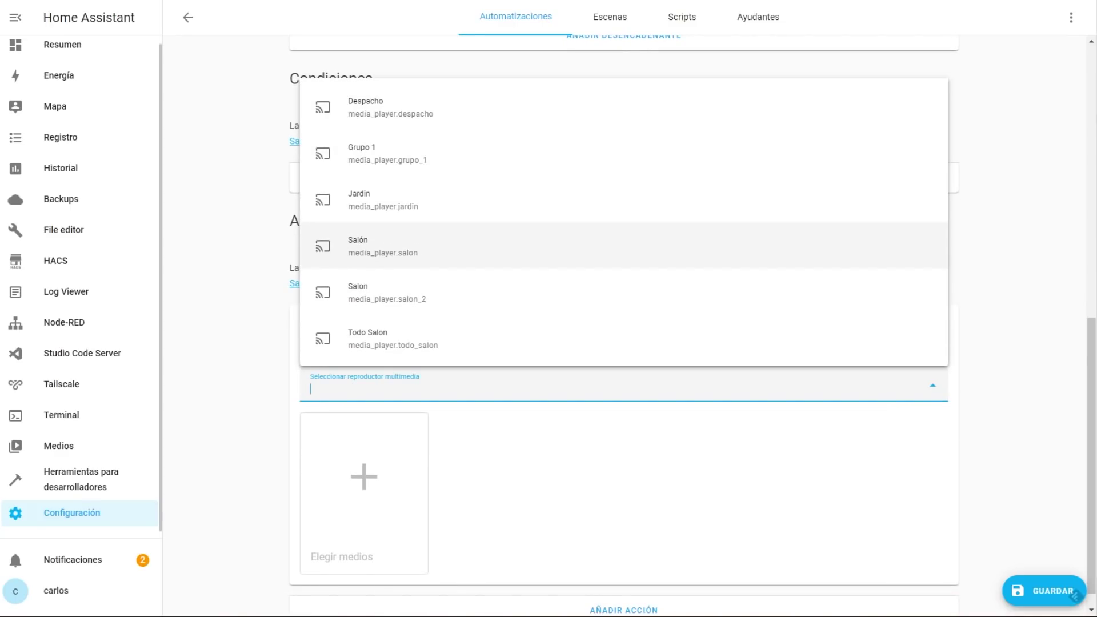
key("Down")
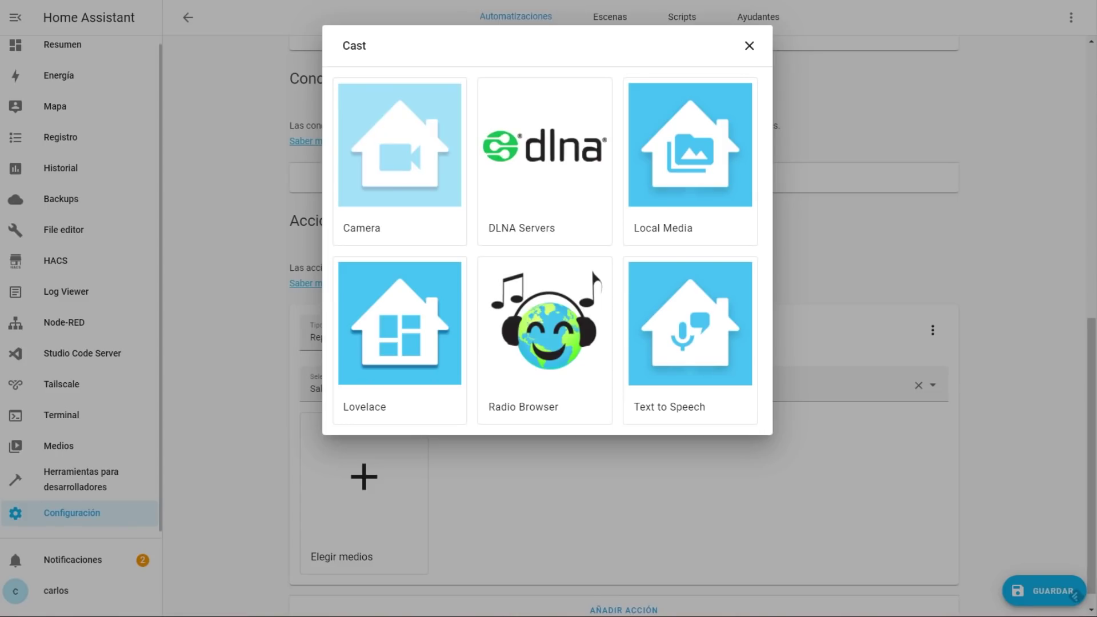
Pick seg-7-v1_1.mp4 from Local Media as the content to play, and replace it with Test Camera
left_click(690, 145)
key("shift+Tab")
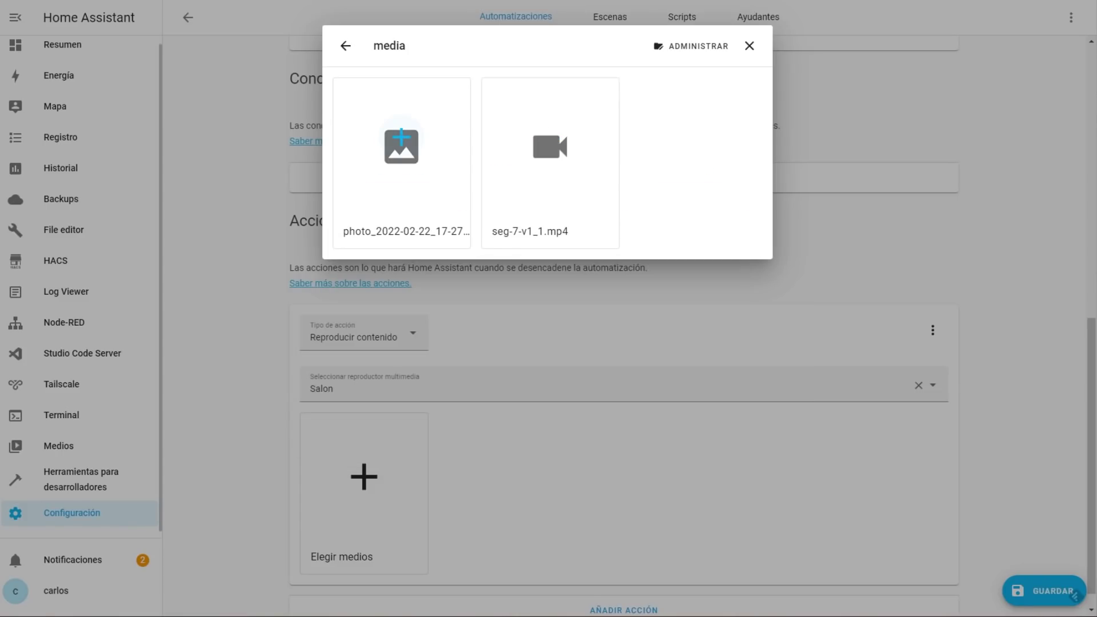
key("Return")
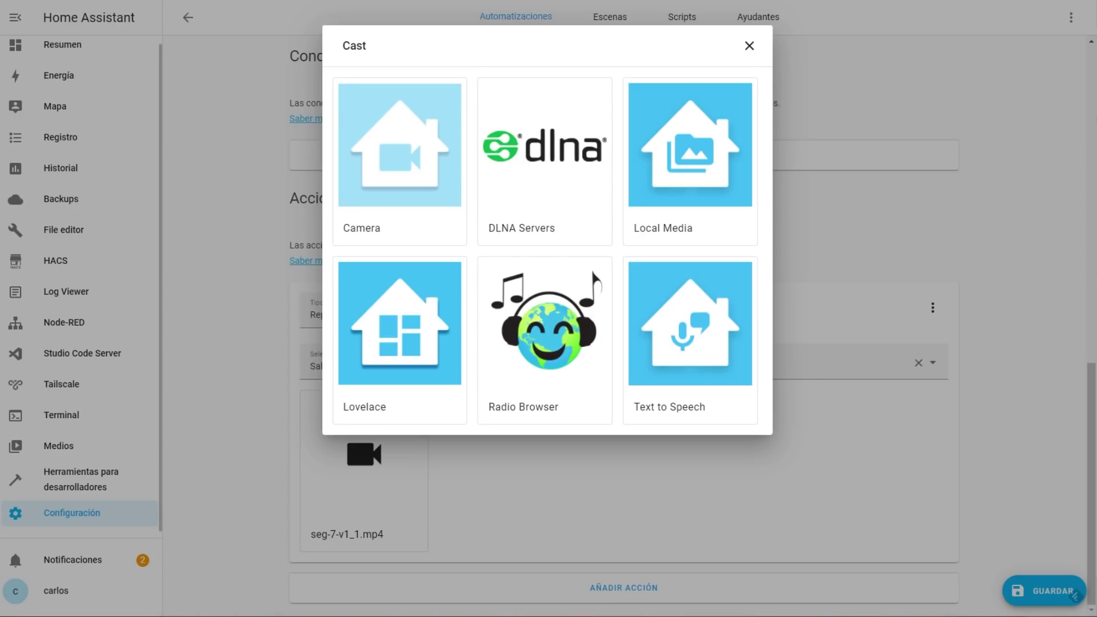
left_click(403, 143)
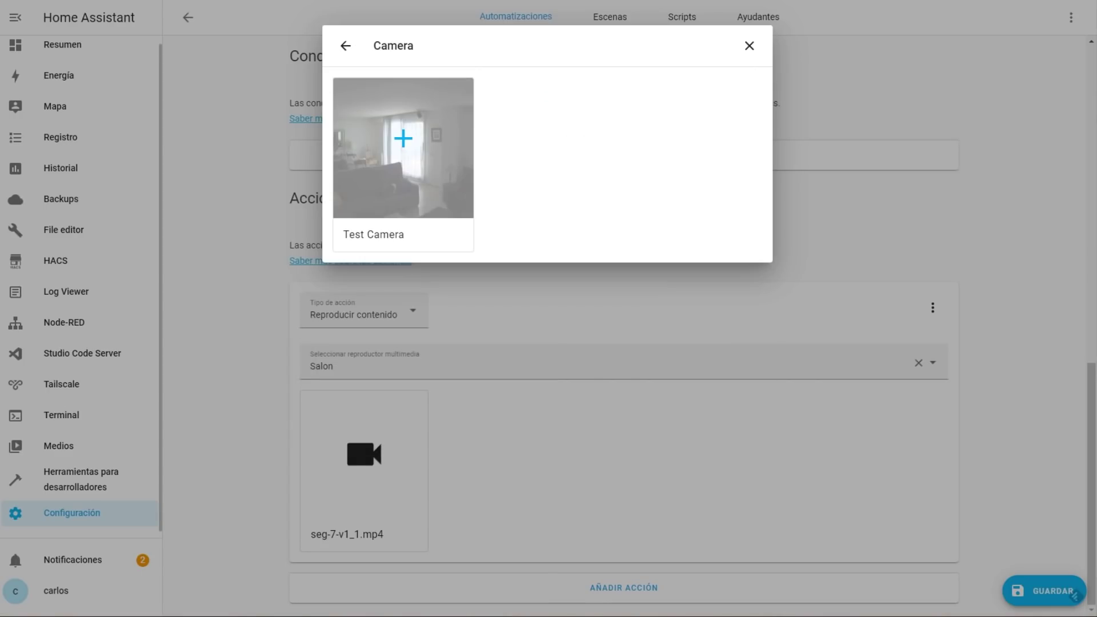
left_click(403, 140)
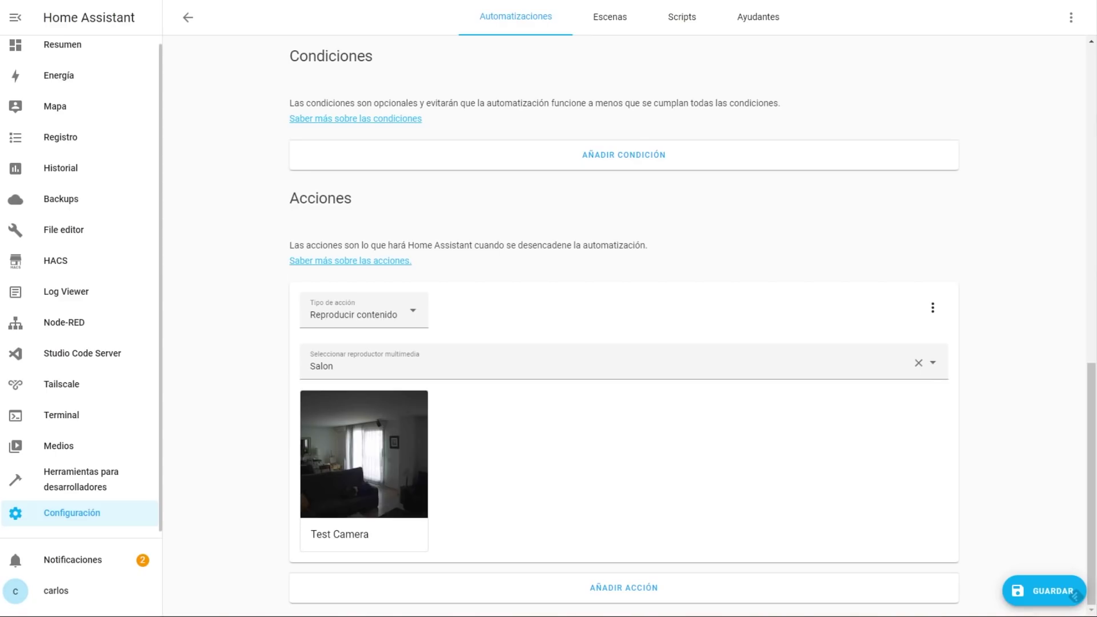
Leave the PRUEBA2 automation and discard its unsaved changes
scroll(624, 326, "up", 13)
left_click(187, 18)
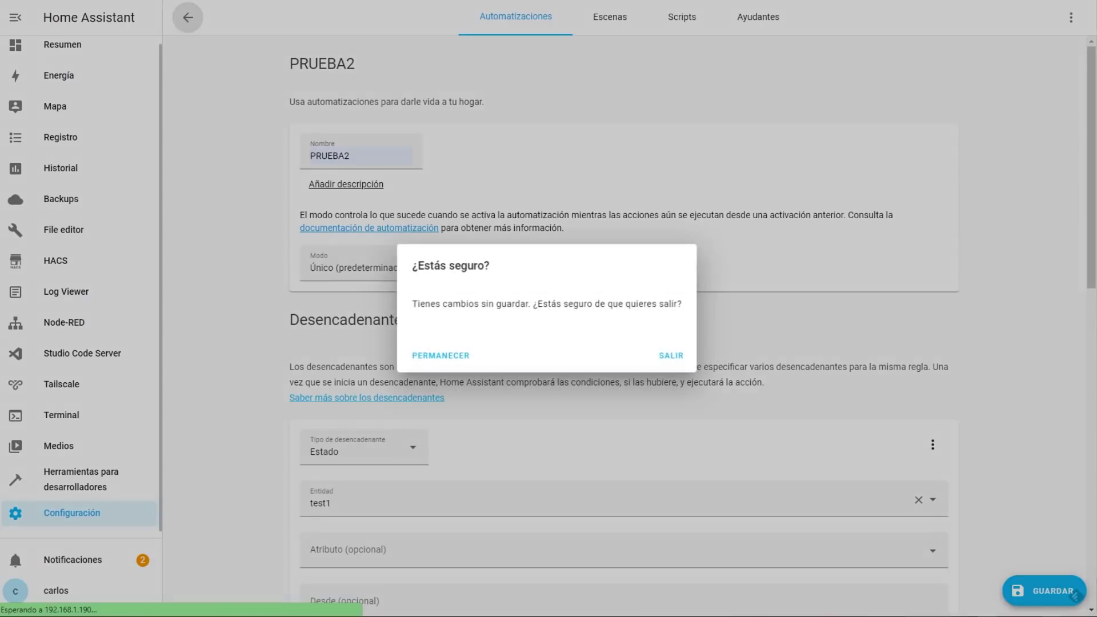
key("Return")
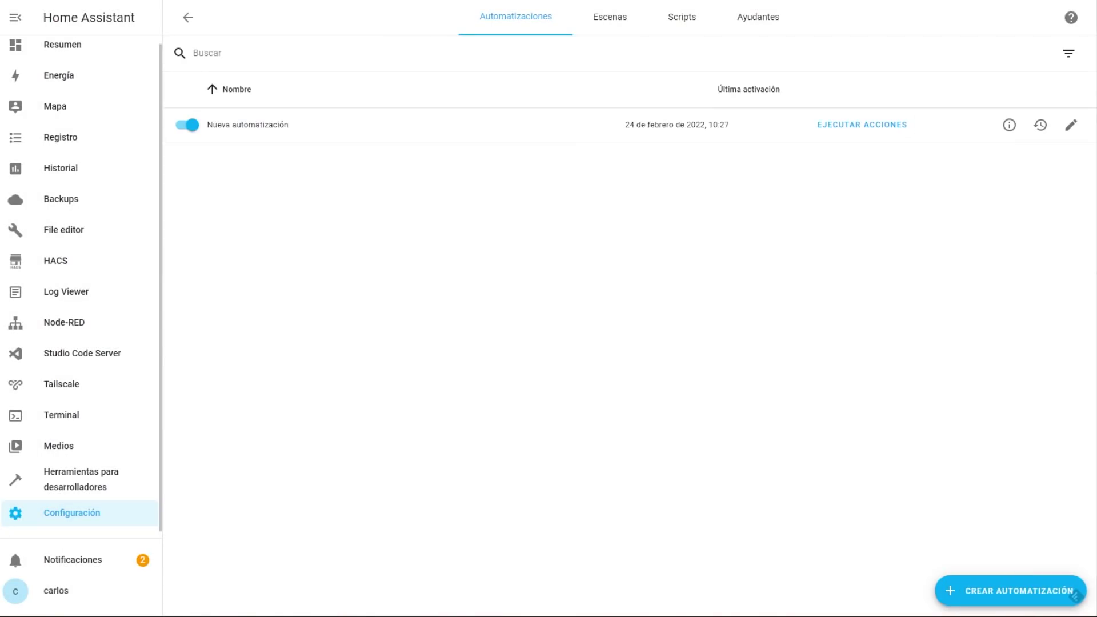
Create another empty automation and name it 3
left_click(1076, 596)
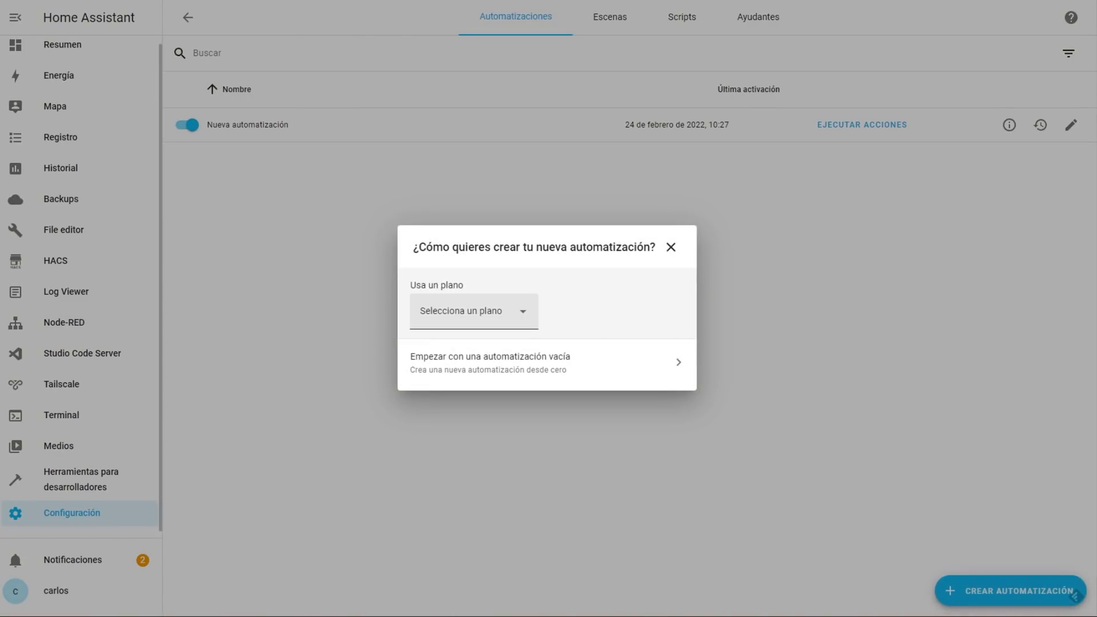
left_click(490, 362)
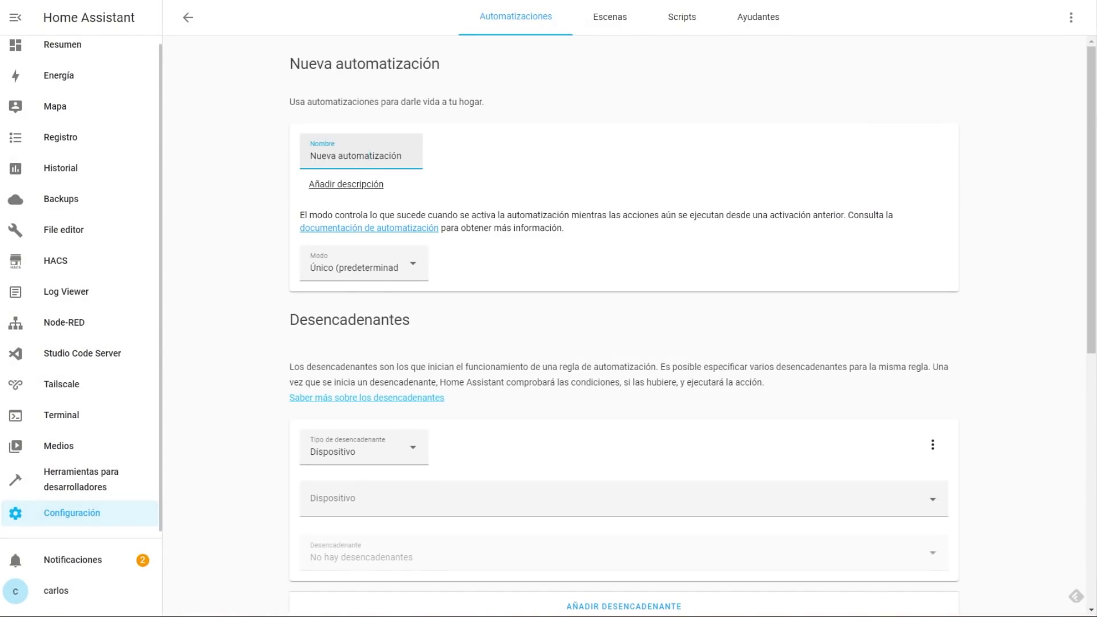
key("ctrl+shift+Left")
key("ctrl+shift+Left")
type("3")
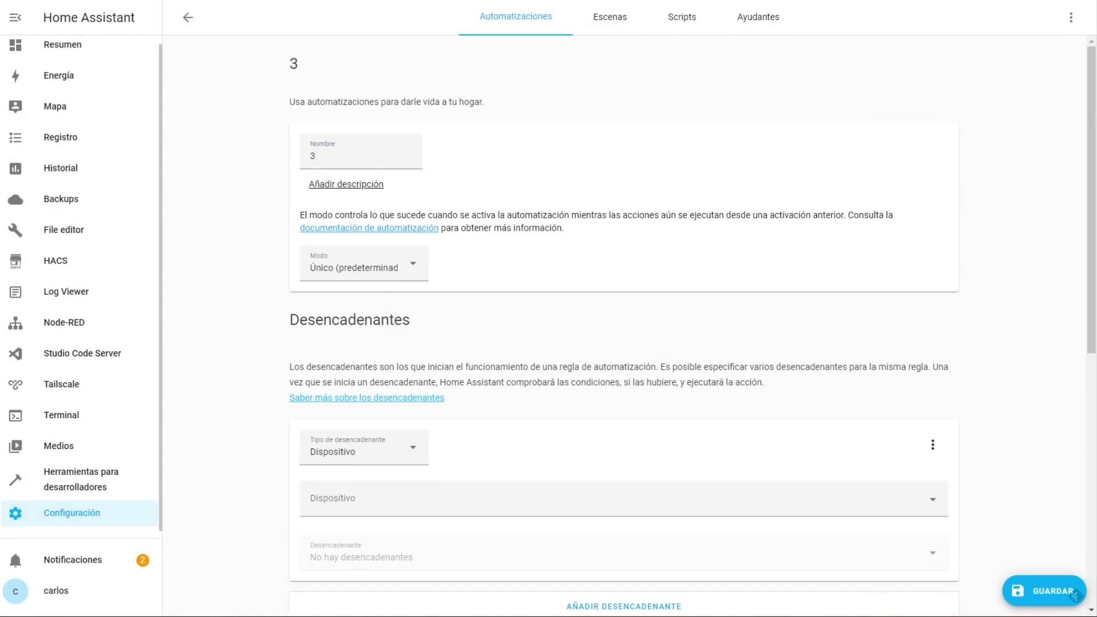
Make the trigger an Estado trigger with input_boolean.test1 as its entity
scroll(1076, 596, "down", 3)
left_click(623, 355)
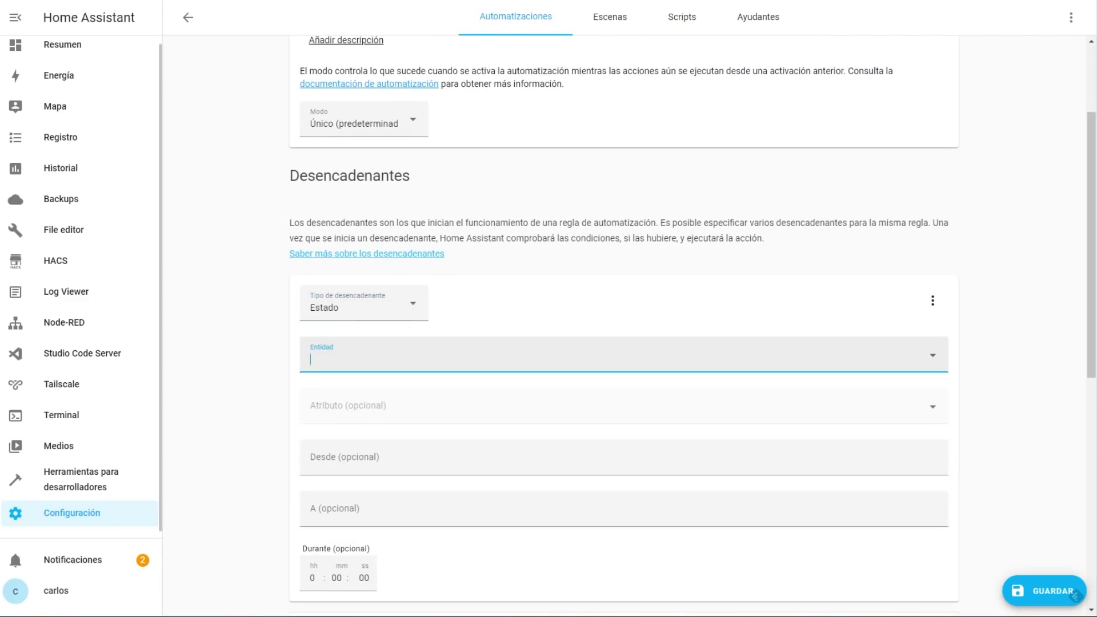
type("tes")
key("Up")
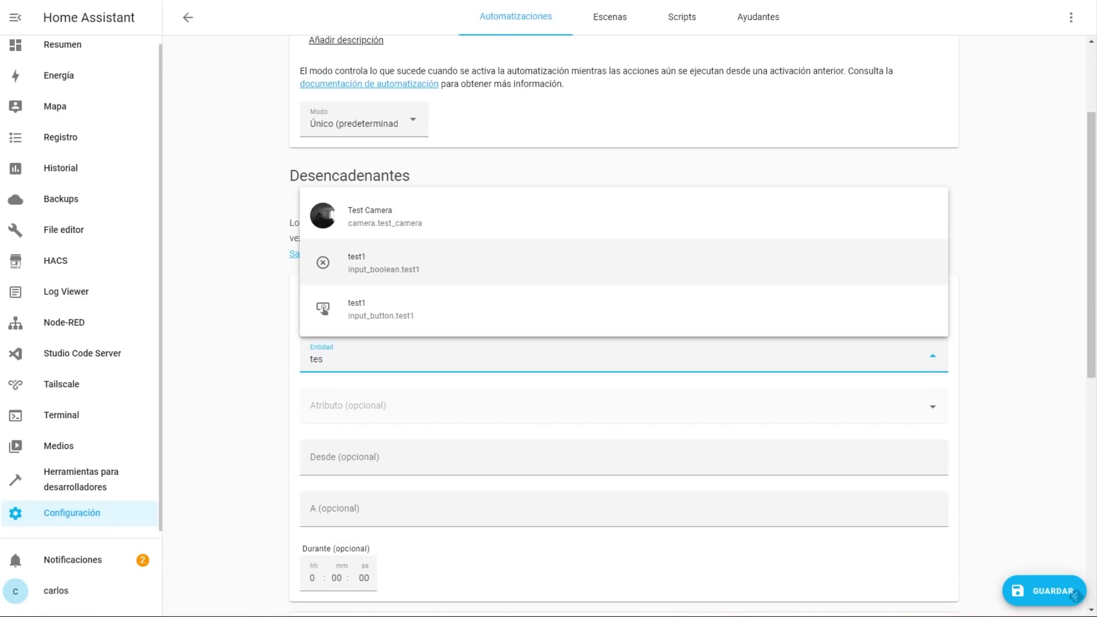
key("Down")
key("Up")
key("Return")
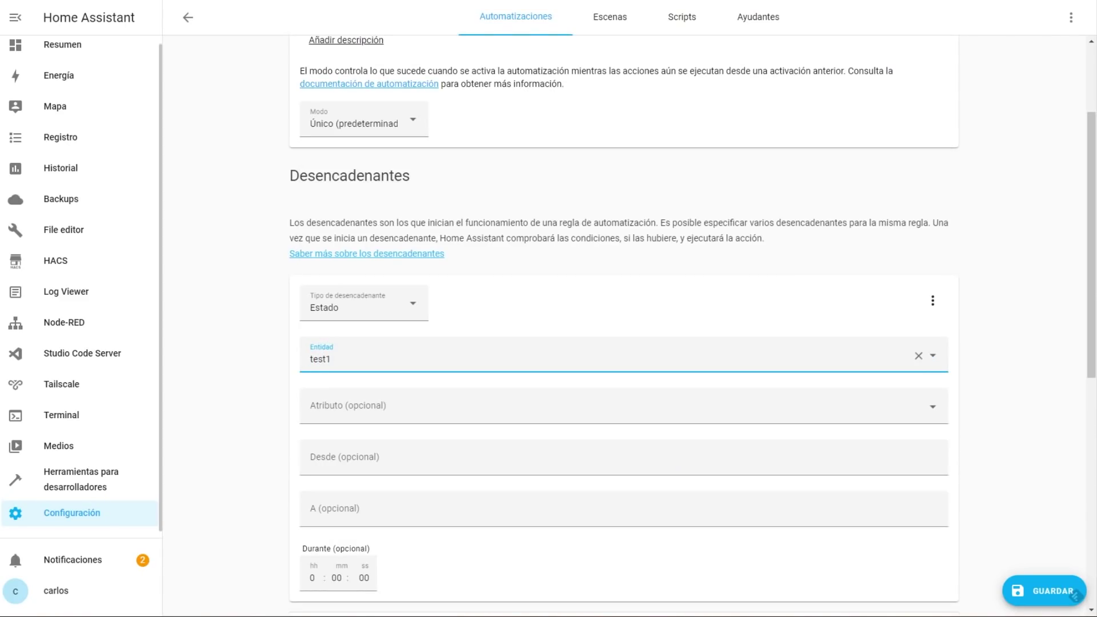
Set the trigger's target state, A (opcional), to on
scroll(623, 325, "down", 2)
left_click(311, 406)
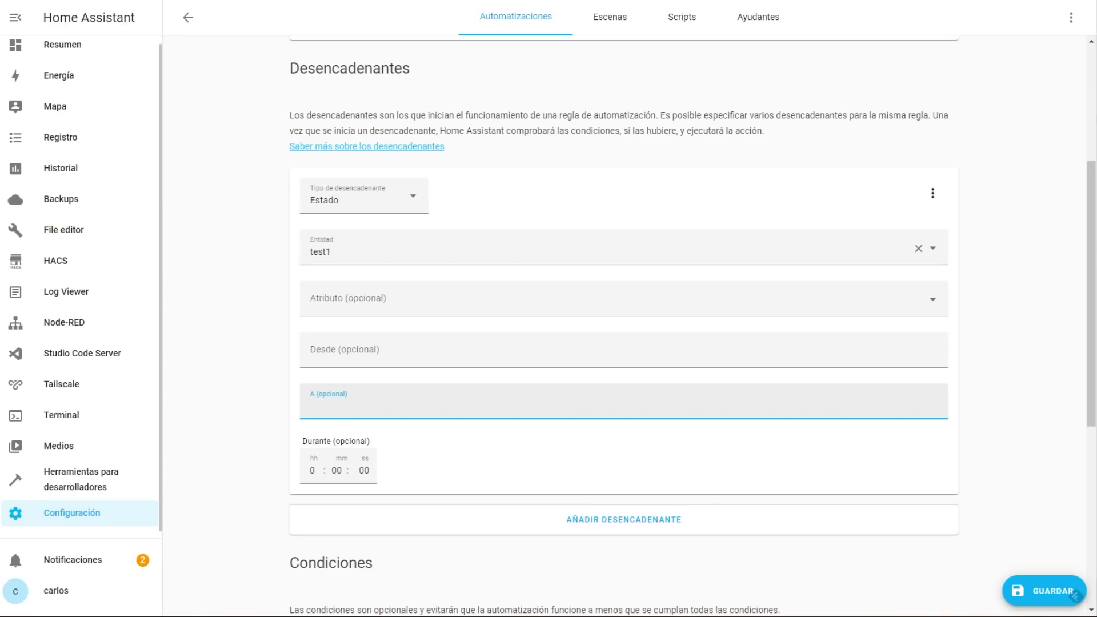
type("on")
key("Tab")
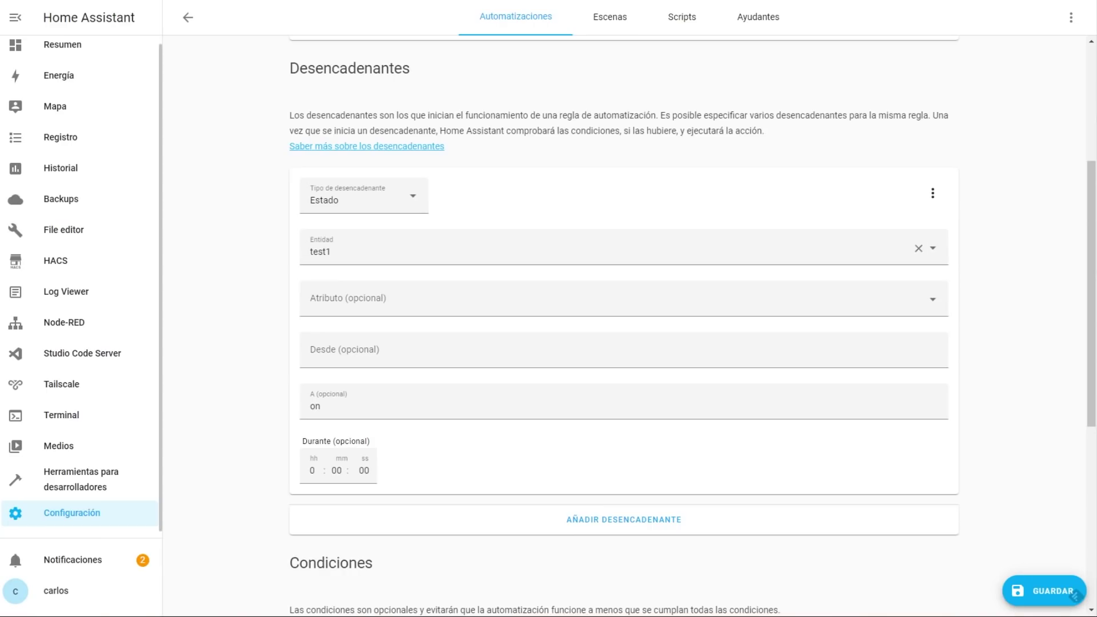
Switch the test1 toggle helper on and back off from the Resumen dashboard
left_click(62, 45)
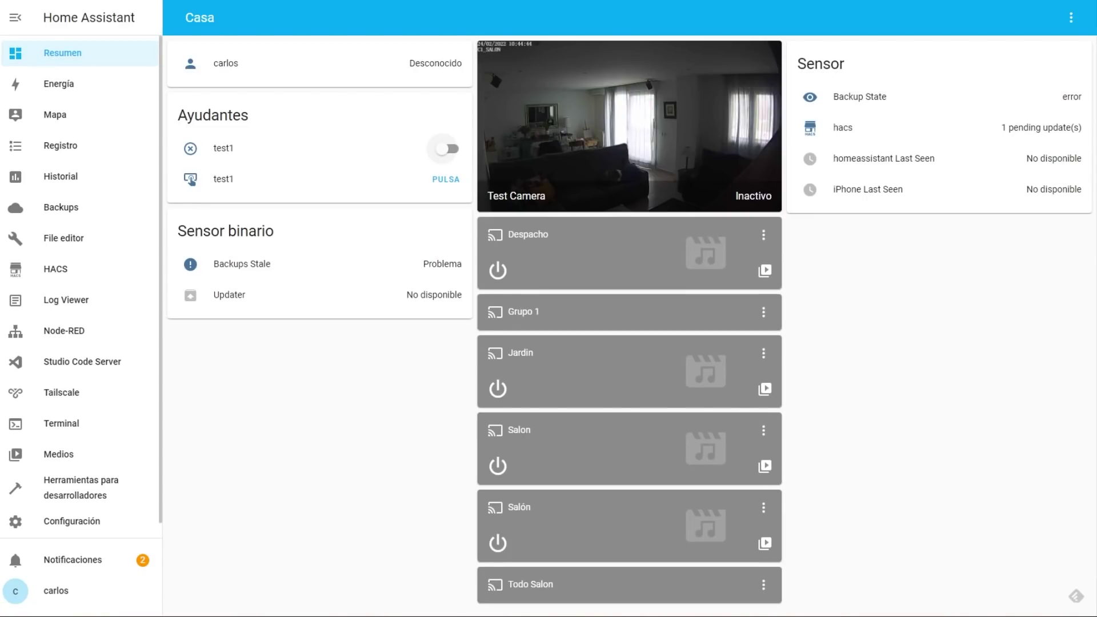
left_click(446, 149)
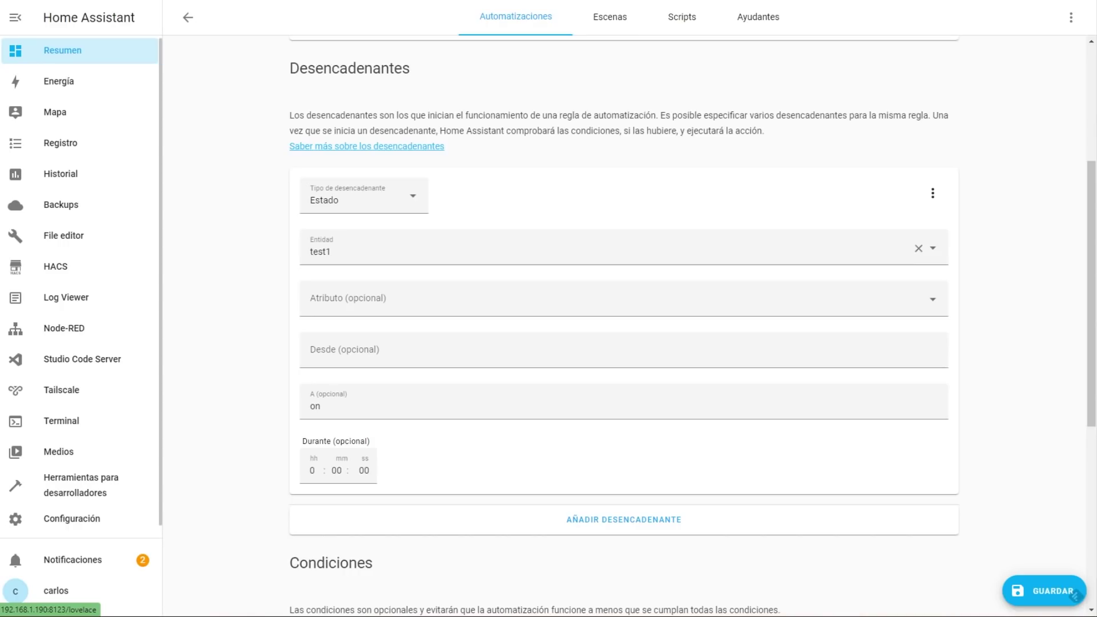
left_click(63, 50)
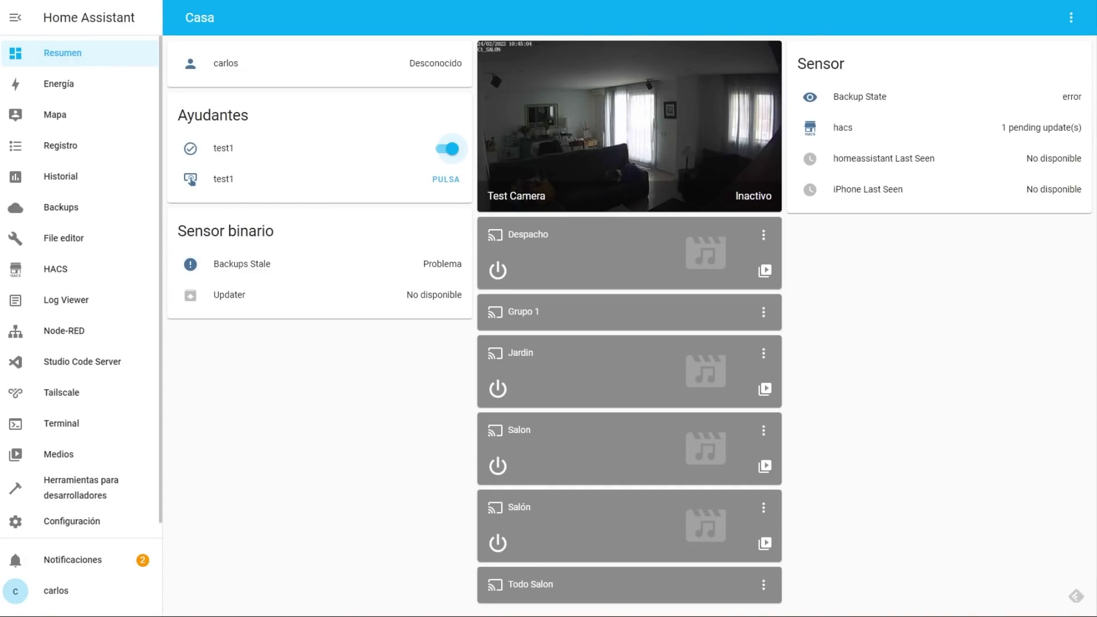
left_click(452, 149)
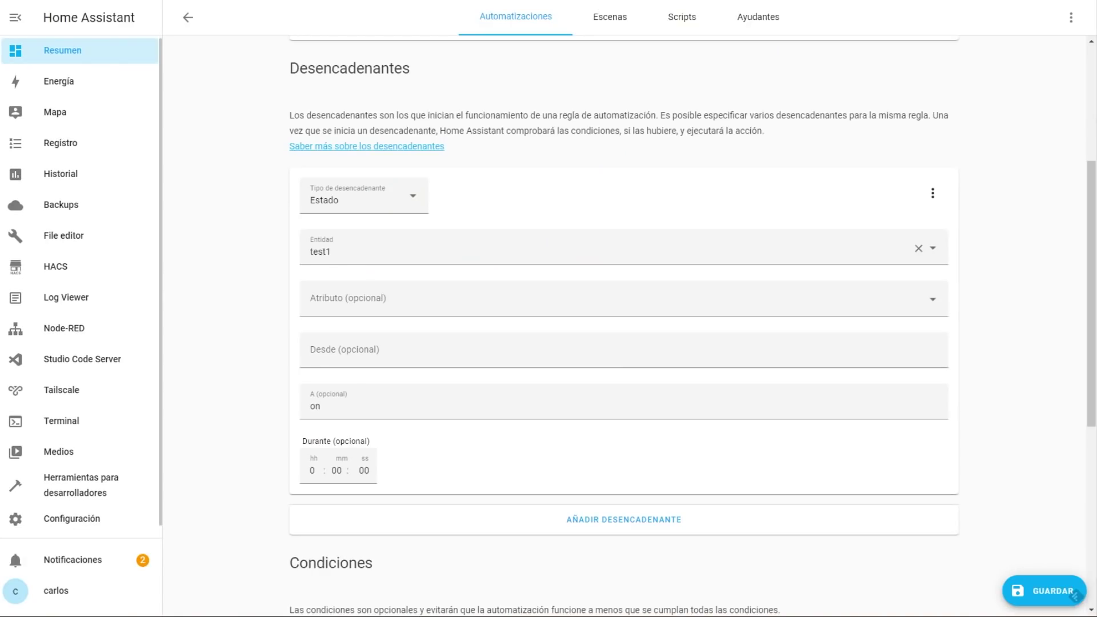
Examine the input_boolean.turn_on service call for input_boolean.test1 in the developer tools, in both YAML and UI modes
left_click(81, 485)
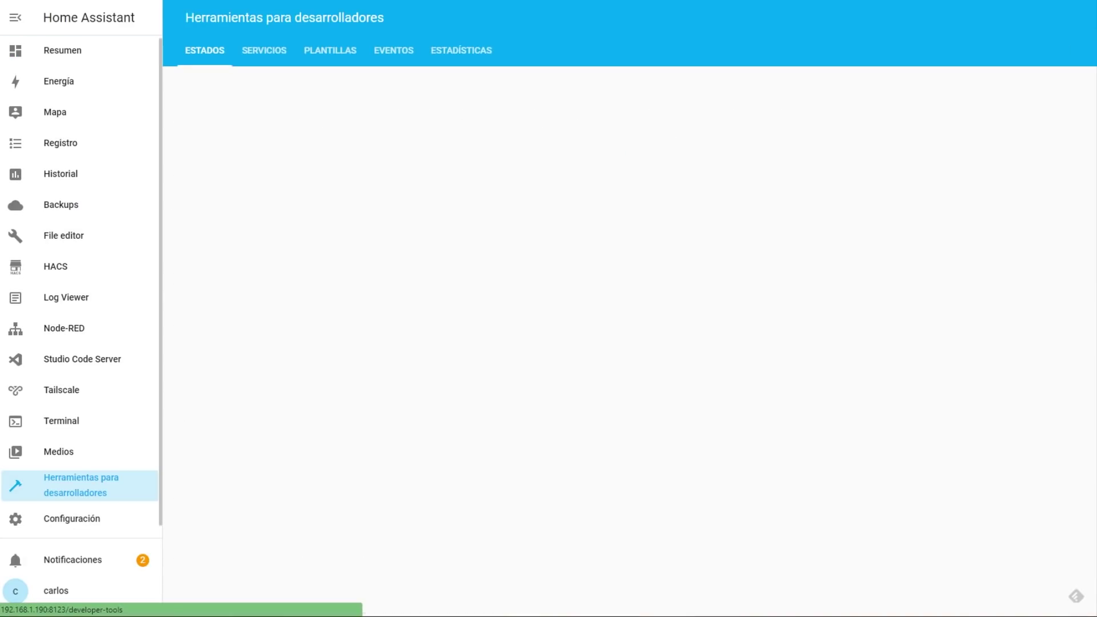
left_click(264, 50)
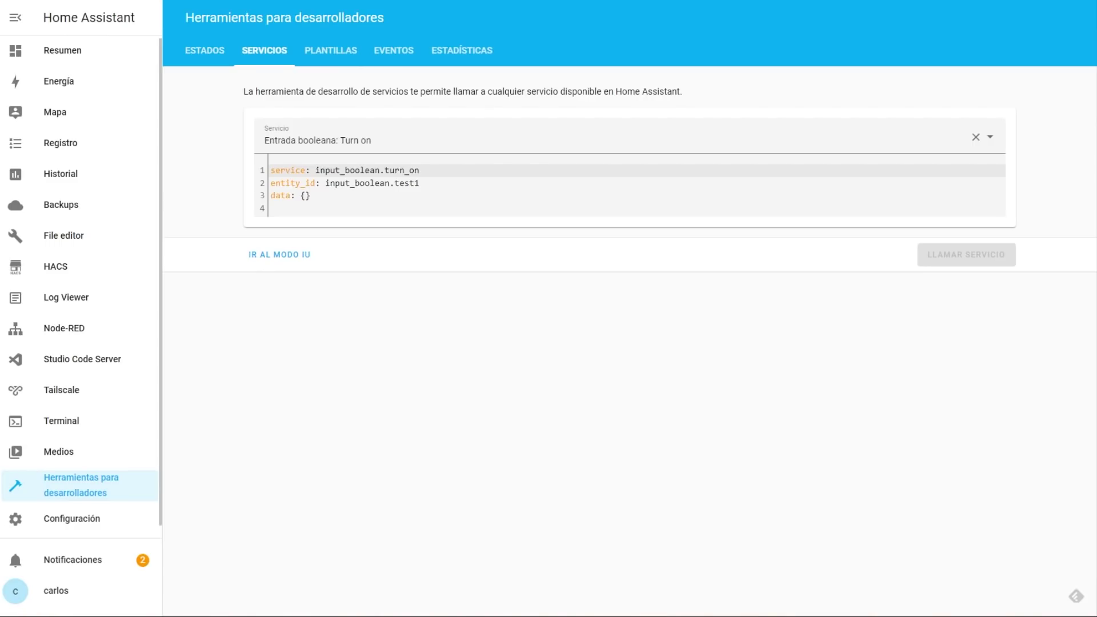
left_click_drag(326, 183, 419, 183)
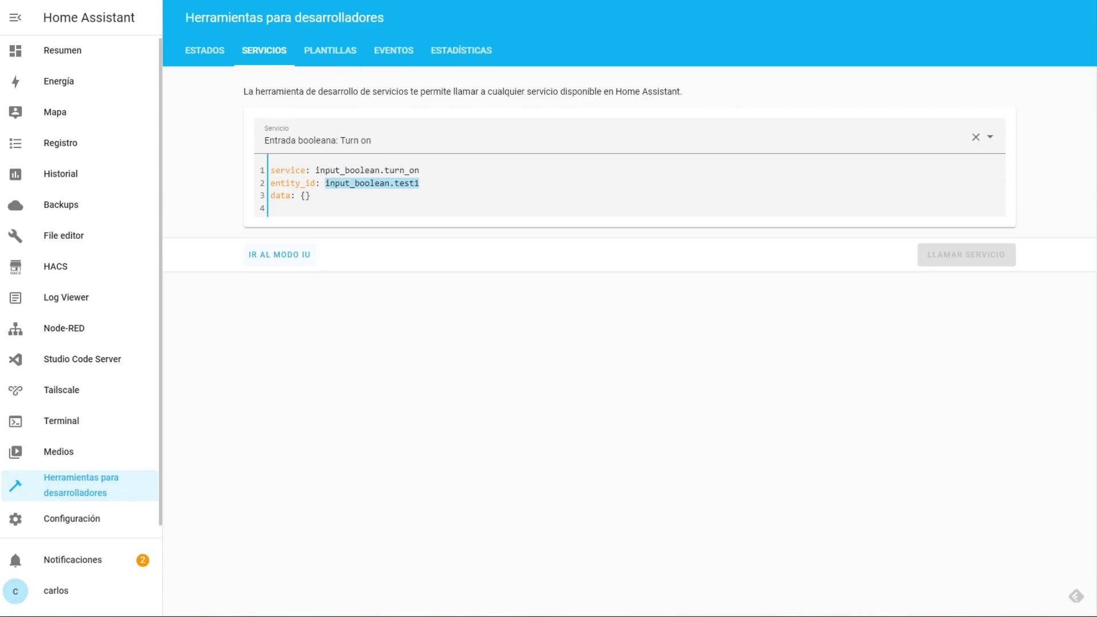
left_click(279, 254)
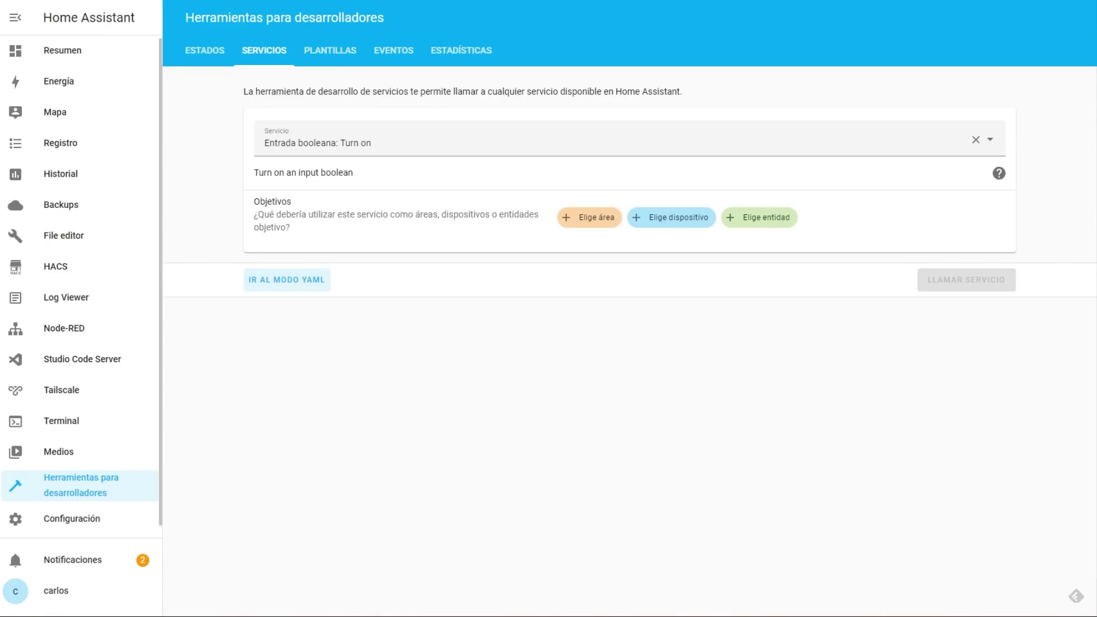
left_click(287, 280)
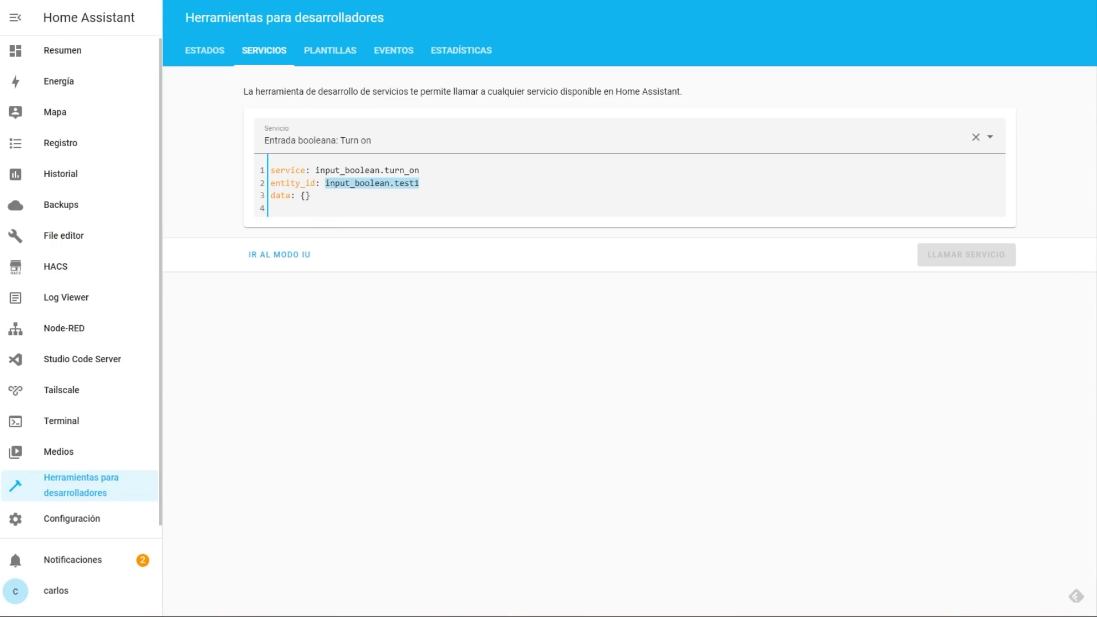
Open the details of the test1 toggle helper from the Resumen dashboard
left_click(60, 50)
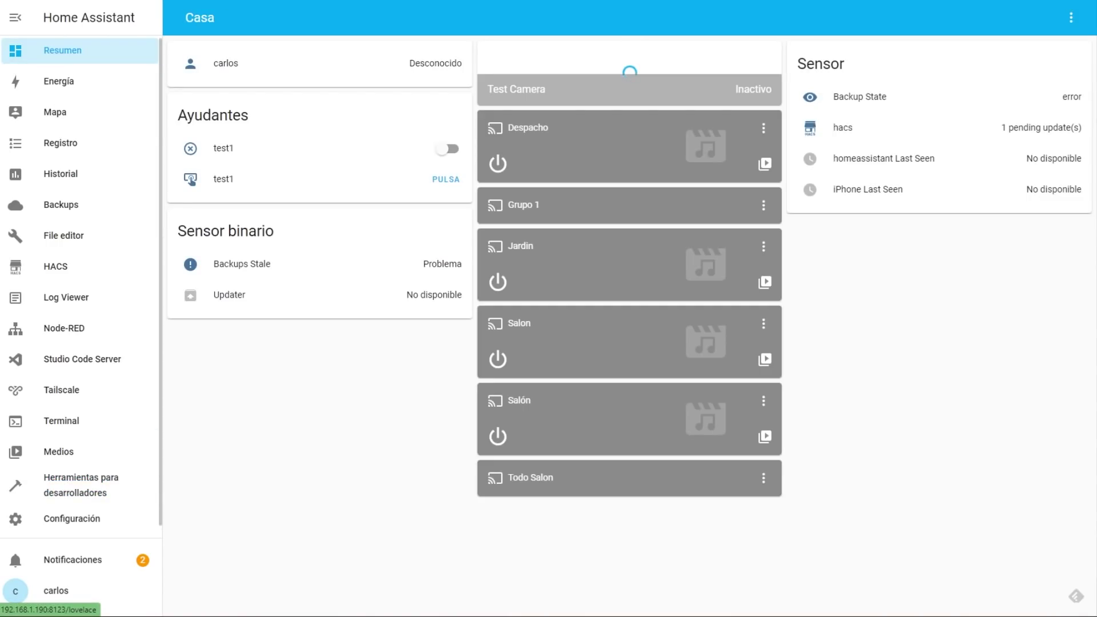
left_click(224, 148)
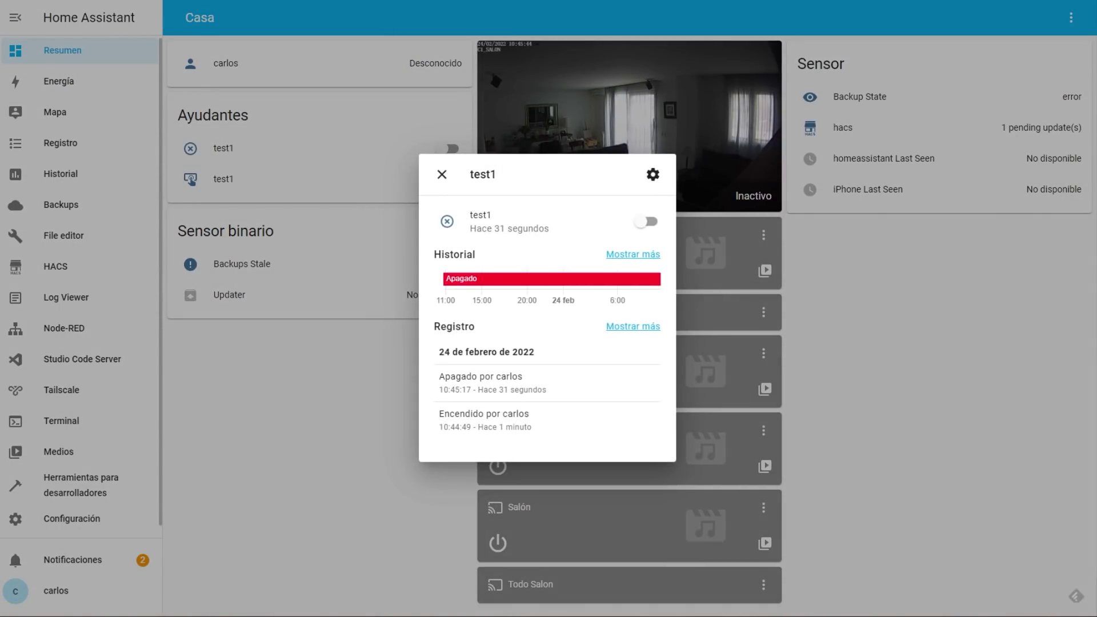
Check the entity ID in the test1 toggle helper's settings, then close them
left_click(652, 174)
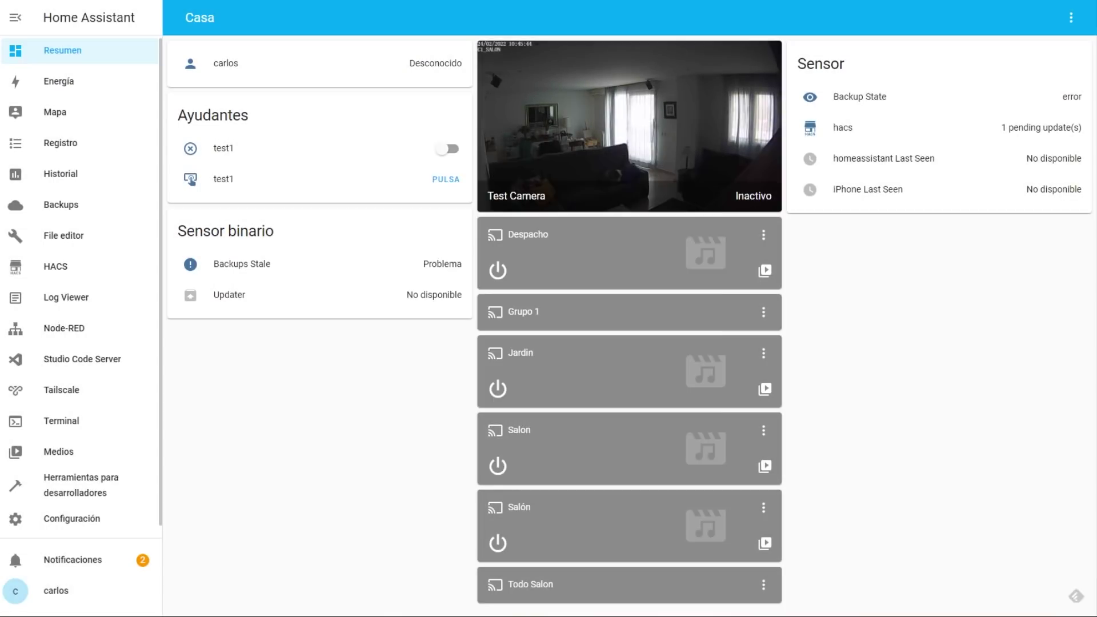
double_click(422, 331)
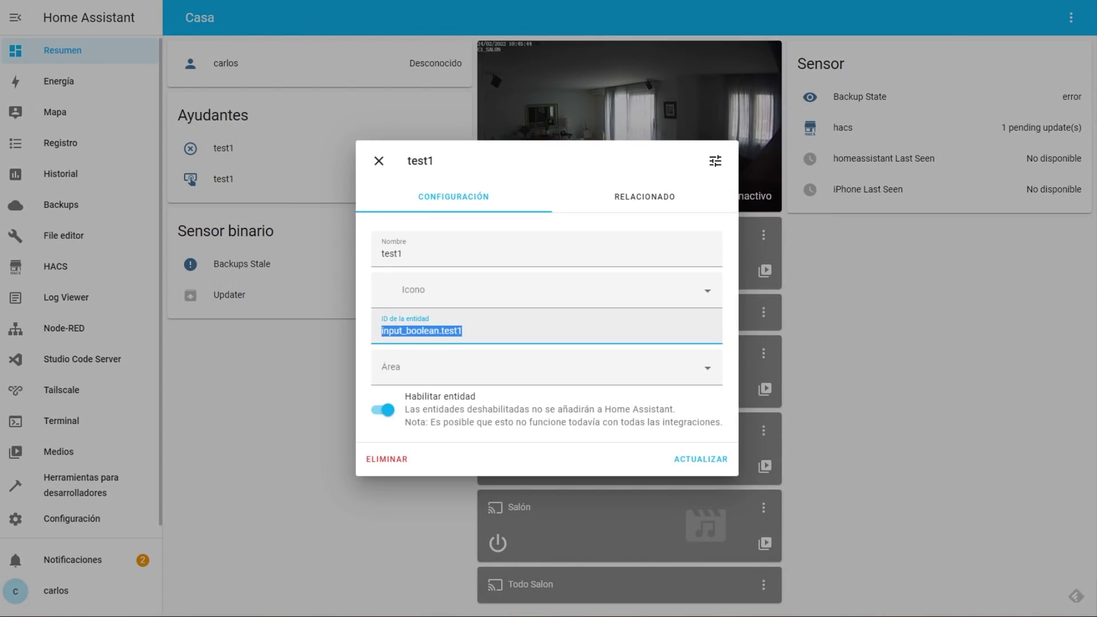
left_click(379, 161)
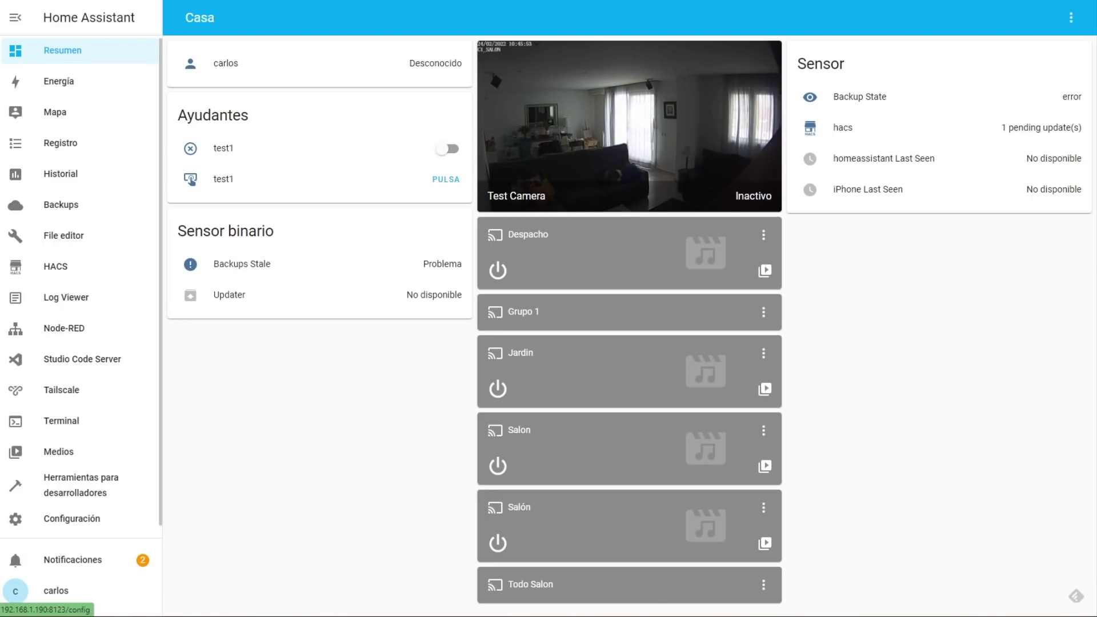
In the developer tools' service call YAML, re-enter the entity_id value as input_boolean.test1 using the autocomplete suggestion
left_click(80, 485)
left_click_drag(421, 183, 326, 183)
key("BackSpace")
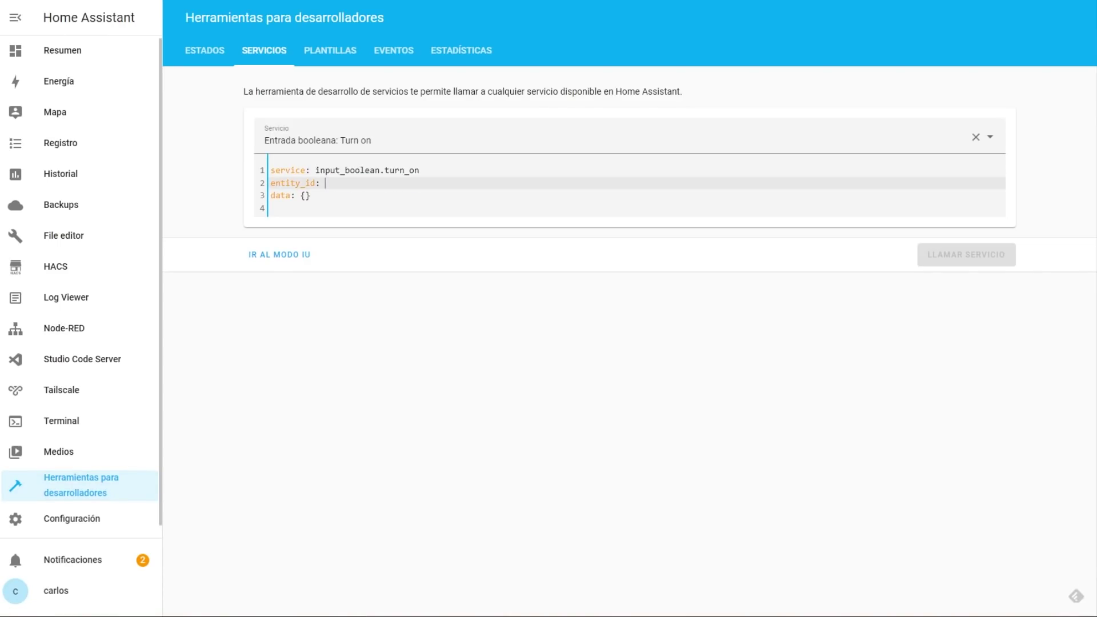
type("input_boolean.")
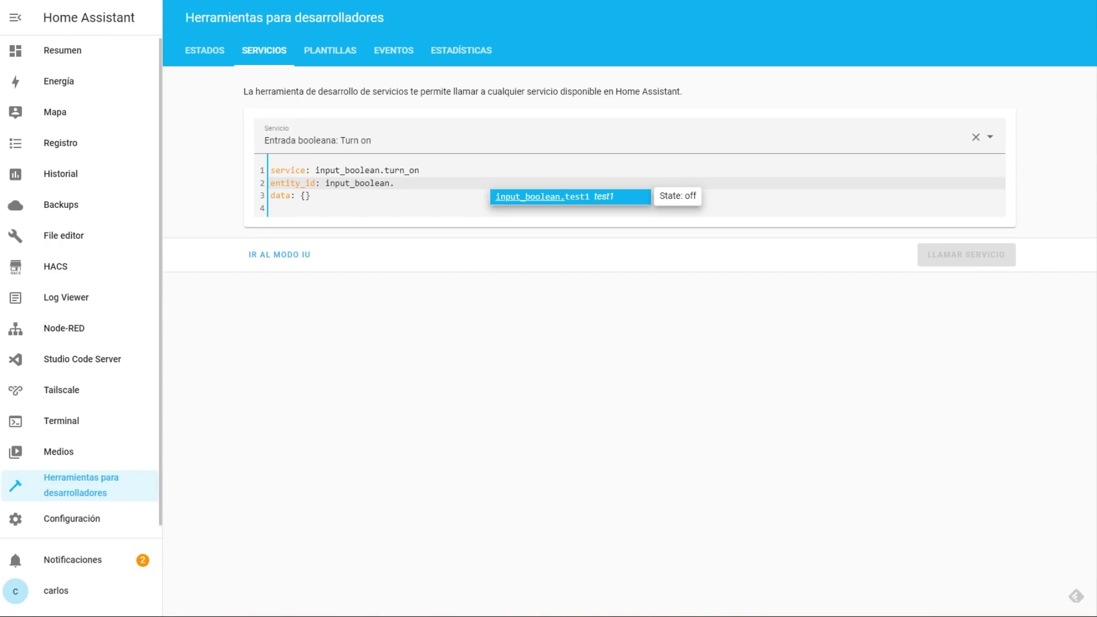
key("Return")
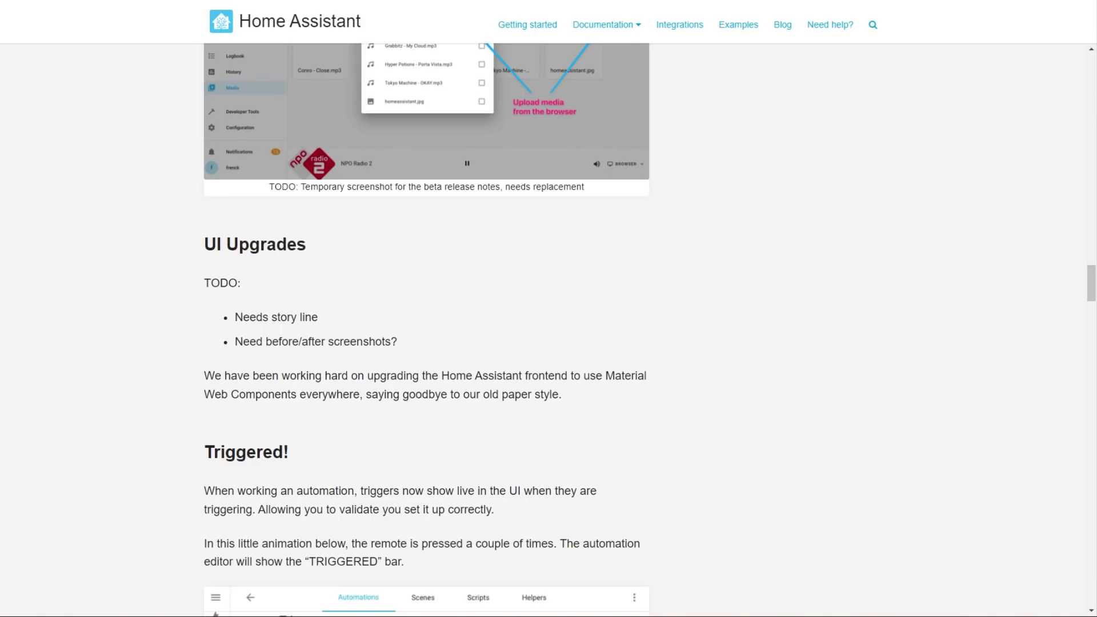
Read the Home Assistant release notes from the Triggered! section down to Other noteworthy changes
scroll(427, 330, "down", 2)
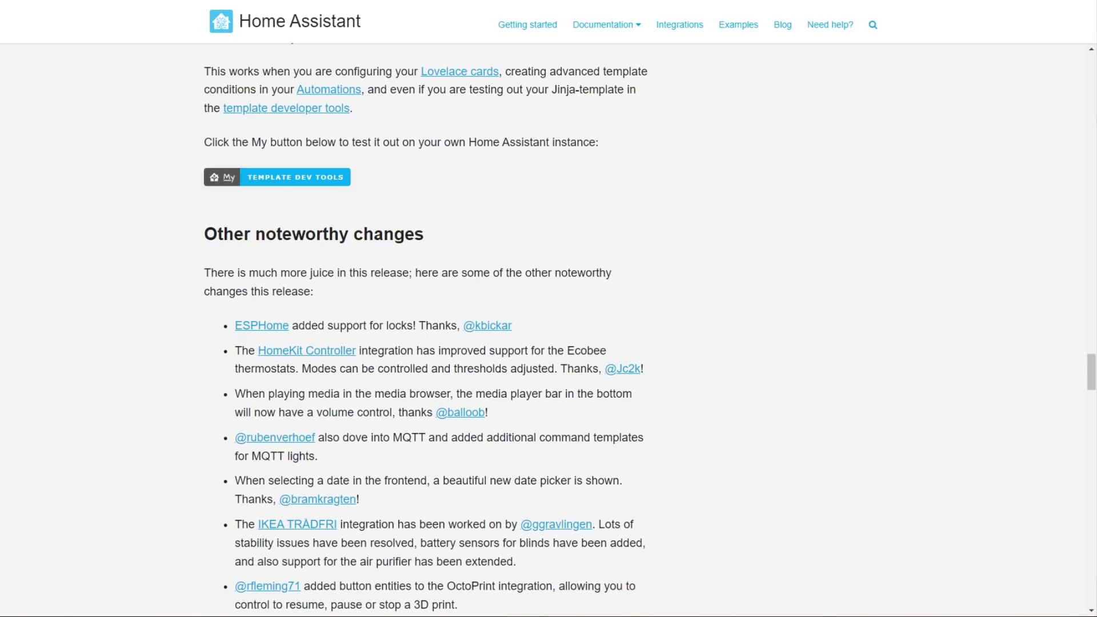
scroll(428, 330, "down", 2)
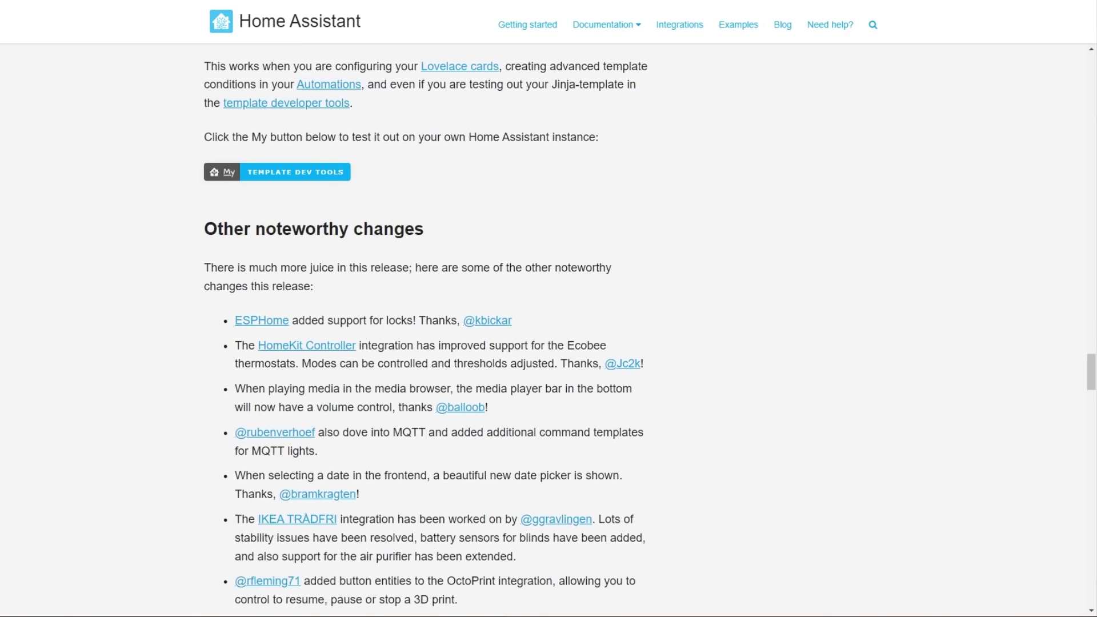